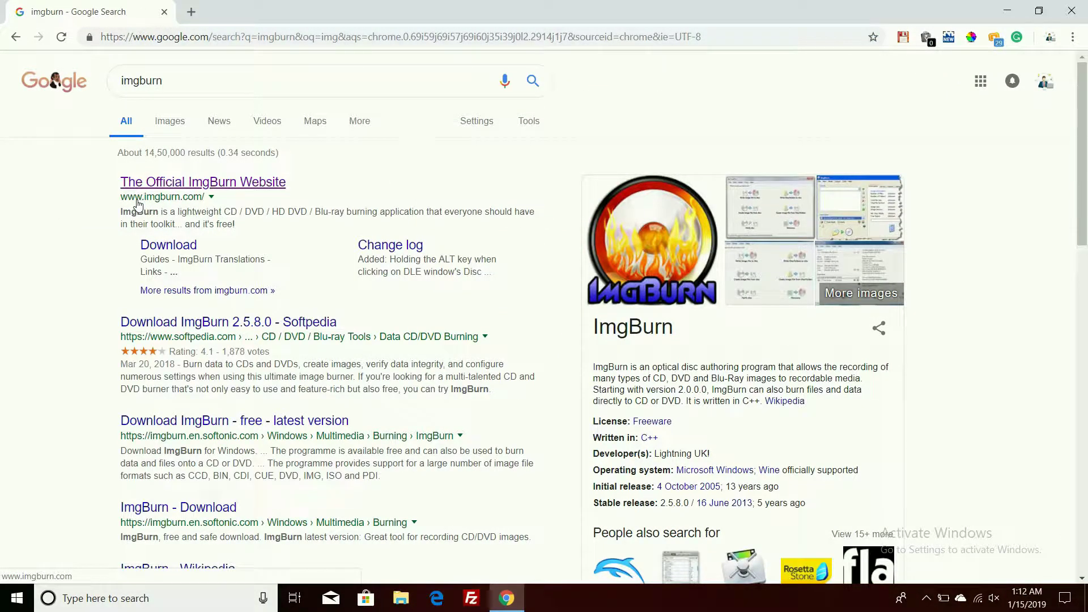
# Step: Go from the official ImgBurn website's News section to the v2.5.8.0 download mirrors page
pyautogui.click(154, 188)
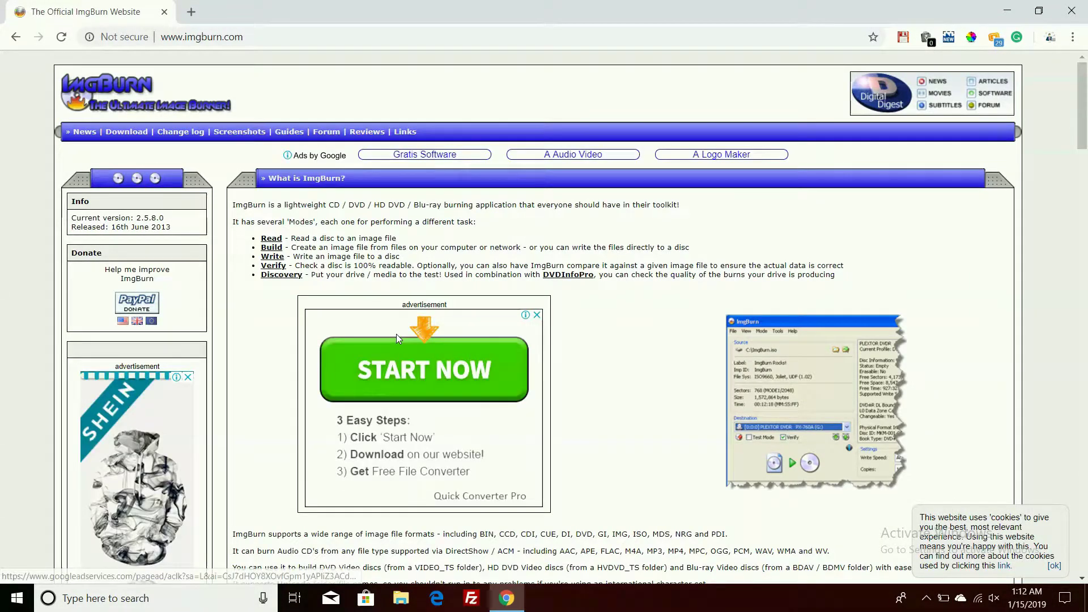
pyautogui.scroll(-3, 396, 336)
pyautogui.scroll(-10, 398, 339)
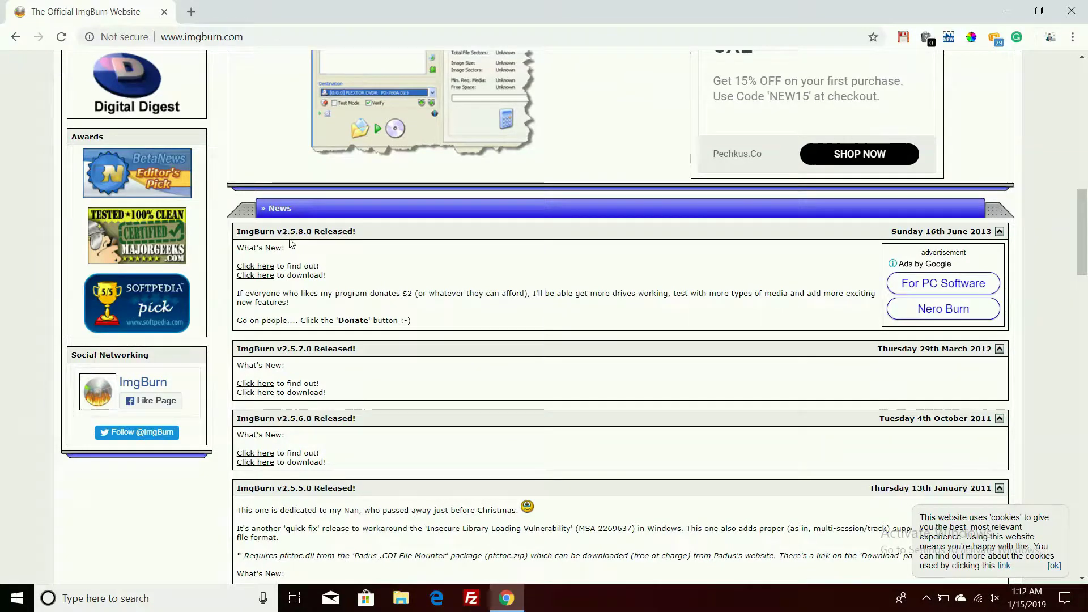
pyautogui.click(260, 276)
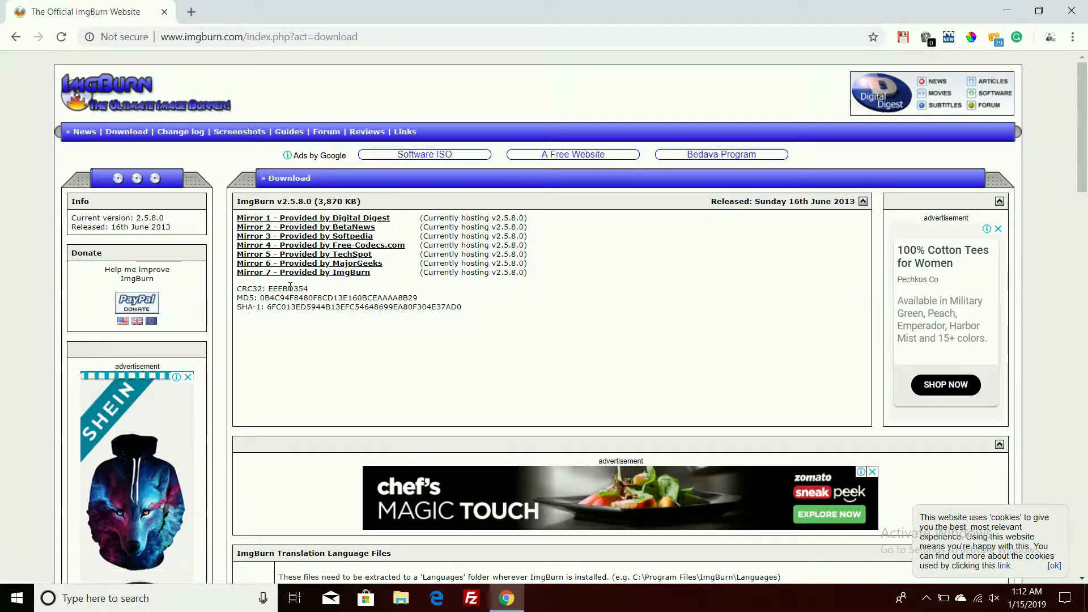
# Step: Download the ImgBurn installer from Mirror 7, keep it despite the warning, and unmute sound
pyautogui.click(260, 273)
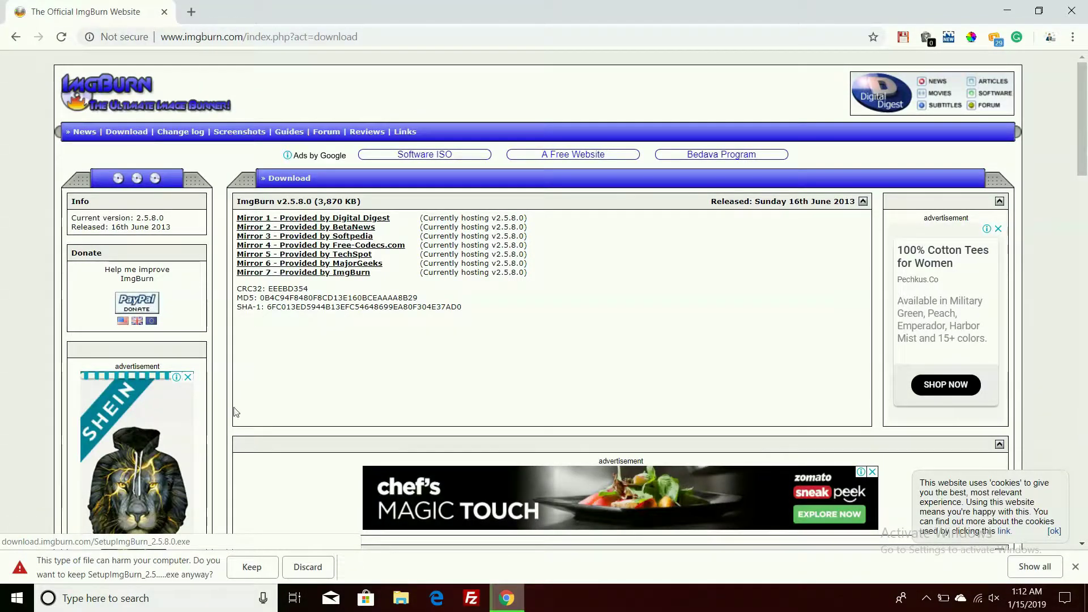
pyautogui.click(249, 568)
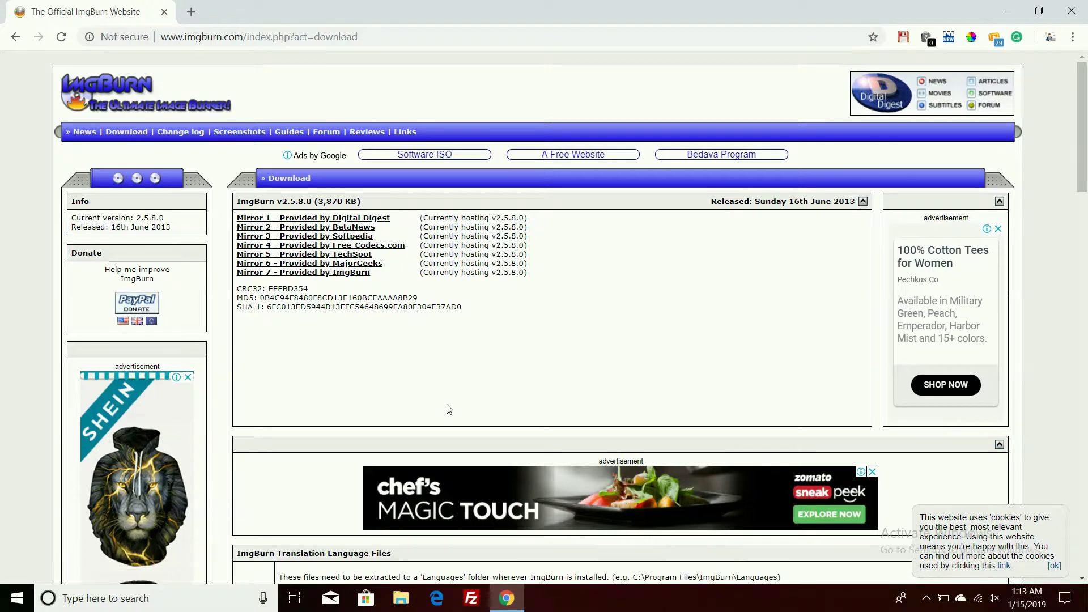
pyautogui.press('XF86AudioMute')
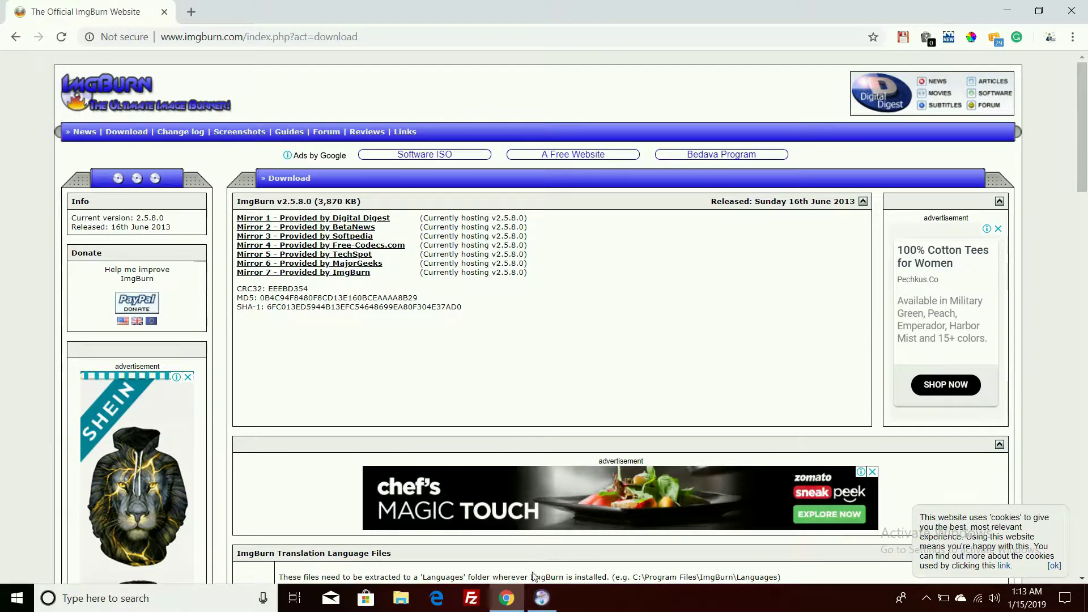
# Step: Accept the ImgBurn licence and keep default components, install location and Start Menu folder
pyautogui.click(1007, 11)
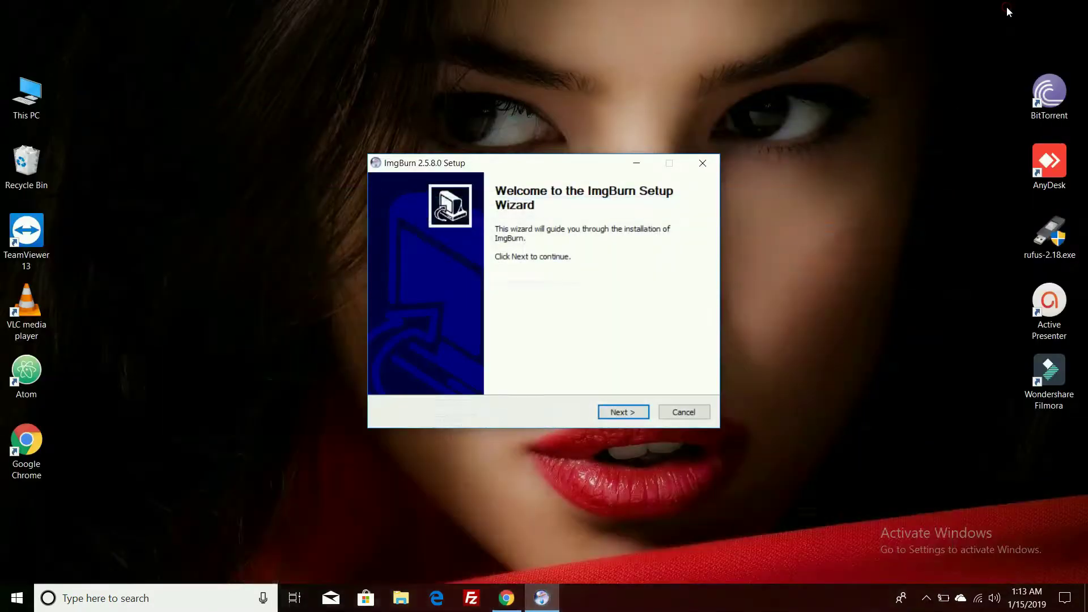
pyautogui.click(623, 411)
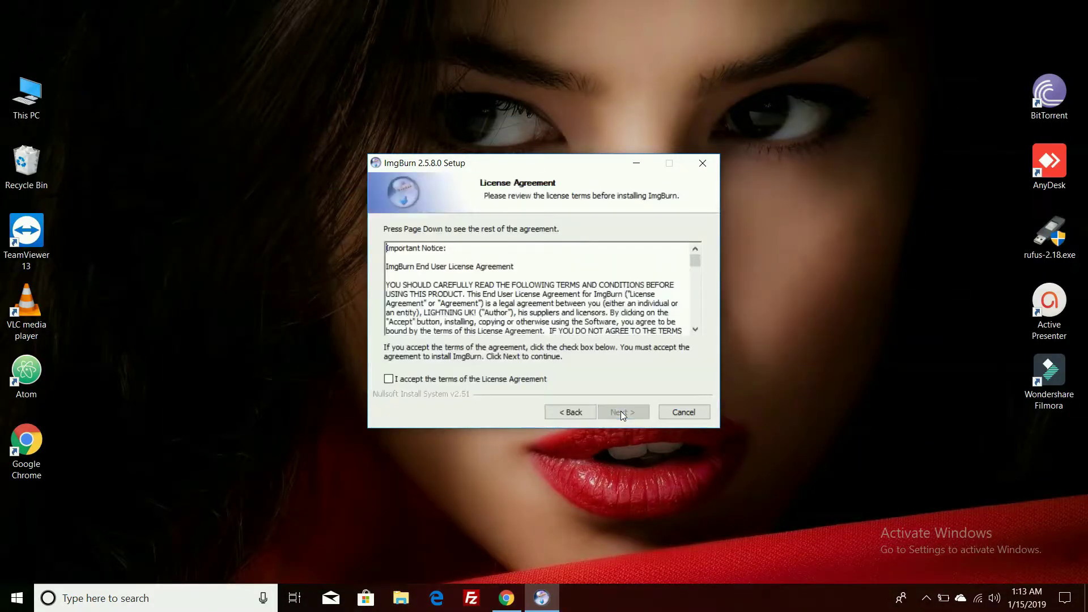
pyautogui.click(431, 384)
pyautogui.click(638, 413)
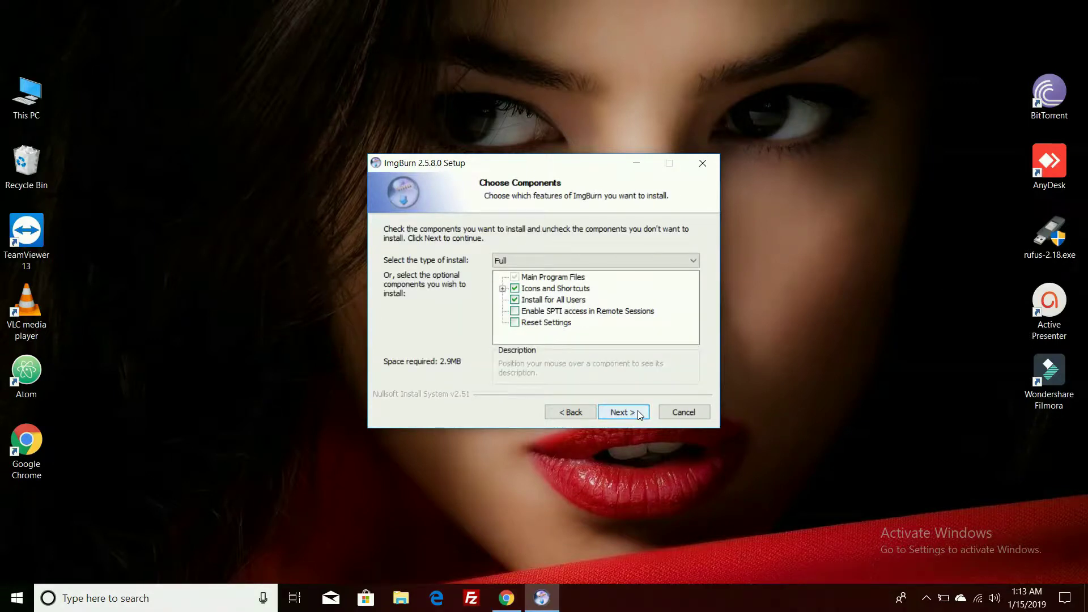
pyautogui.click(638, 410)
pyautogui.click(637, 410)
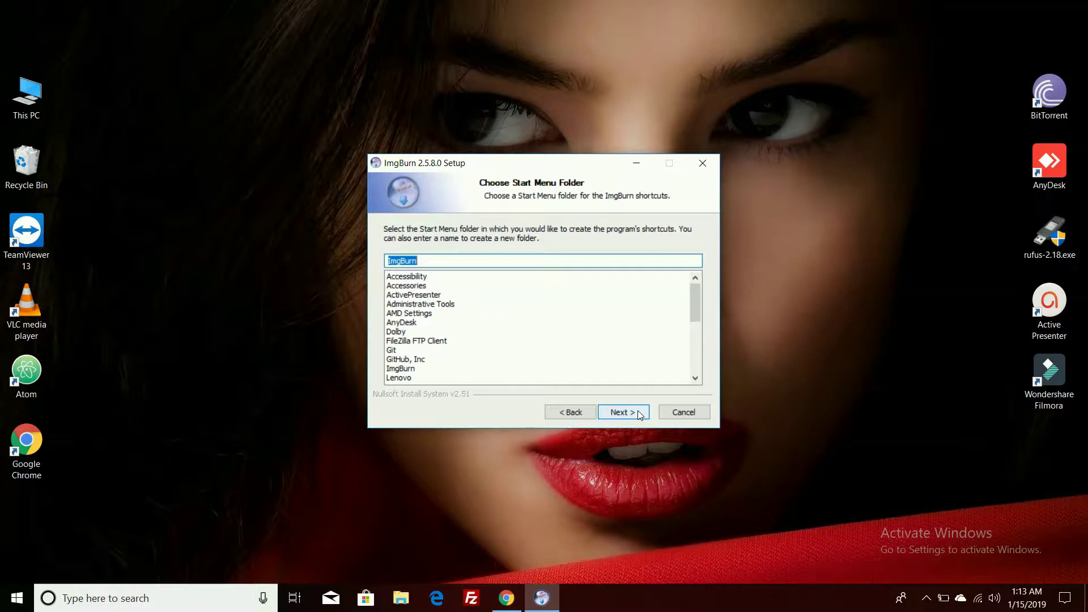
pyautogui.click(637, 410)
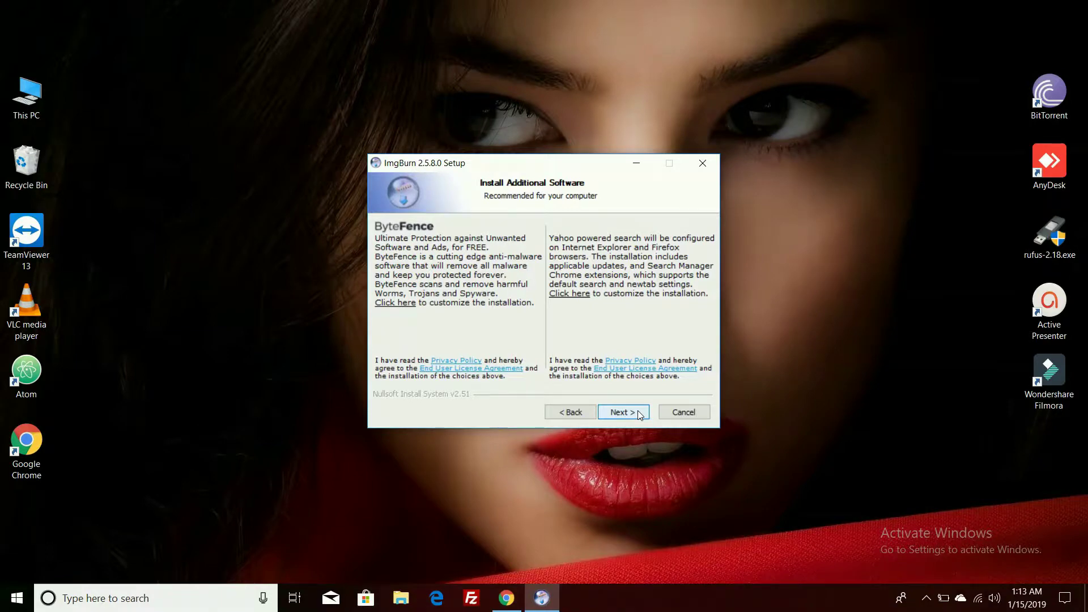
# Step: Skip the ByteFence and Yahoo offers, install ImgBurn, and close the thank-you page
pyautogui.click(409, 304)
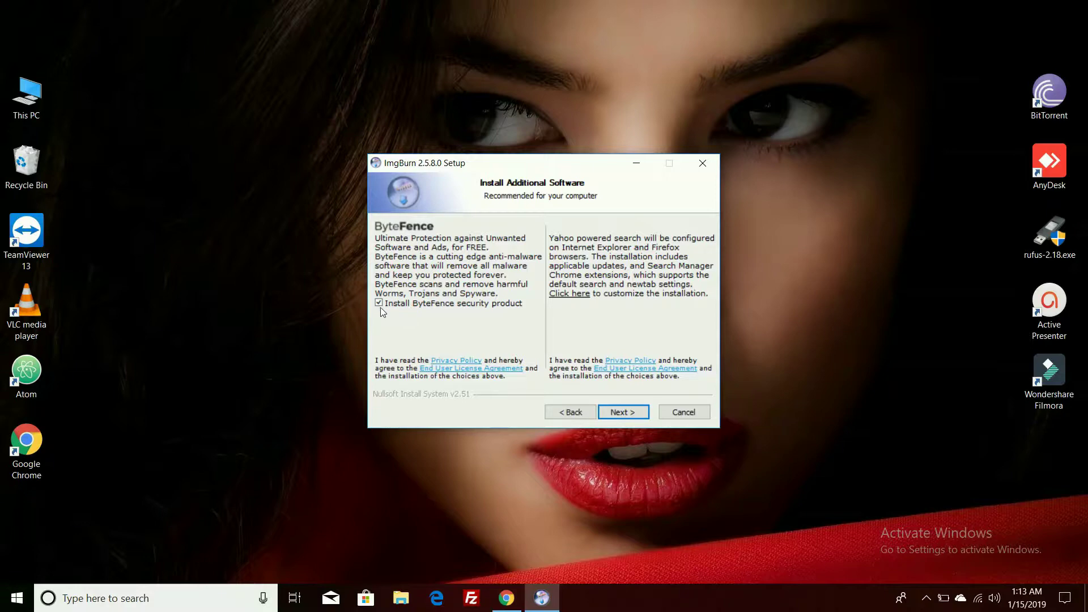
pyautogui.click(565, 296)
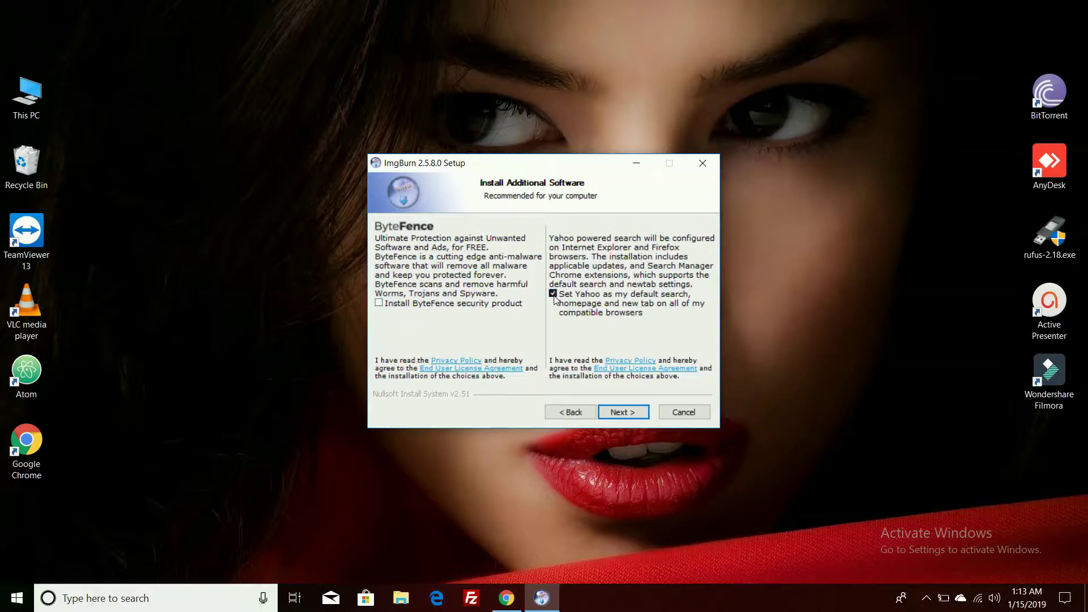
pyautogui.click(613, 413)
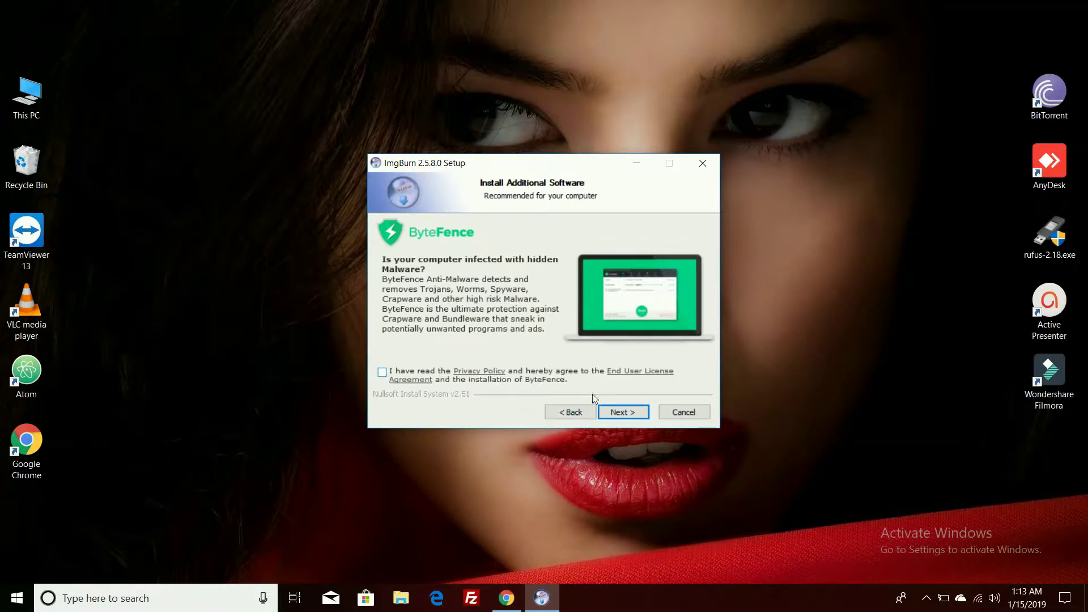
pyautogui.click(614, 411)
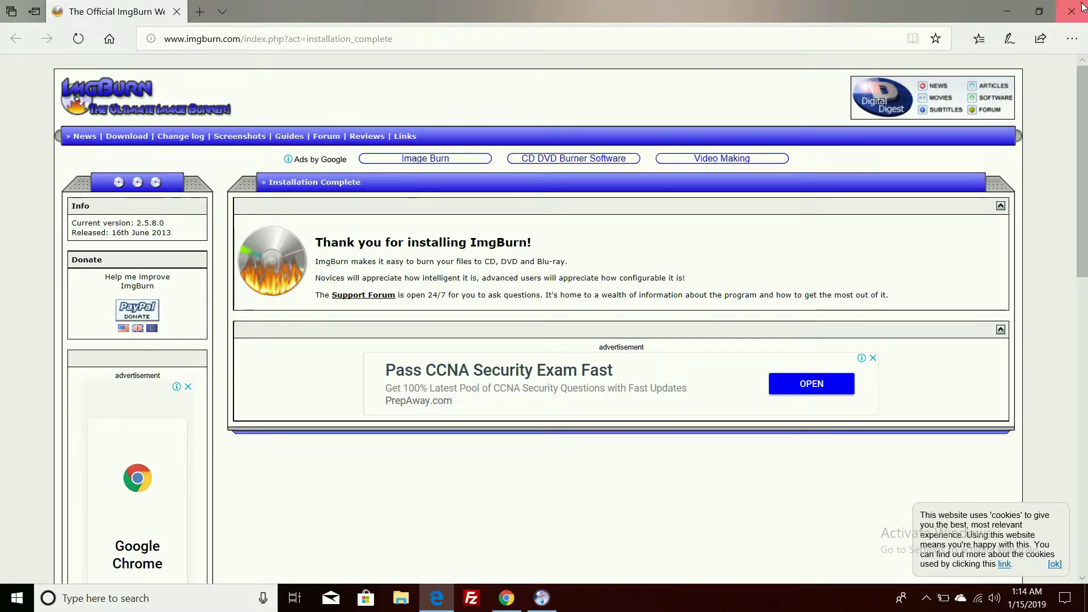
pyautogui.click(1081, 7)
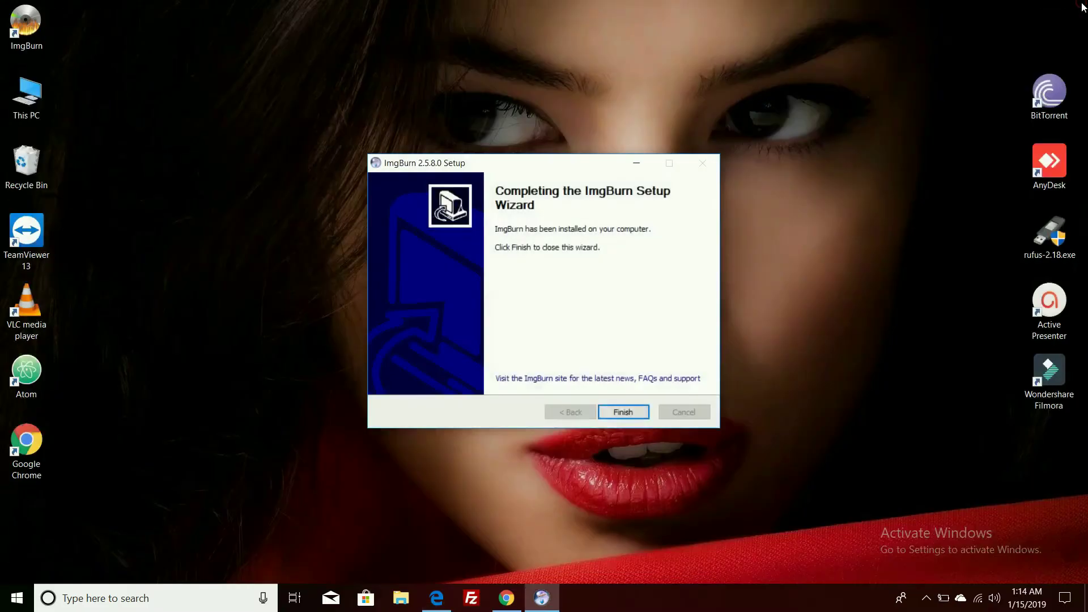
# Step: Finish the setup wizard and launch ImgBurn from its desktop shortcut
pyautogui.click(622, 414)
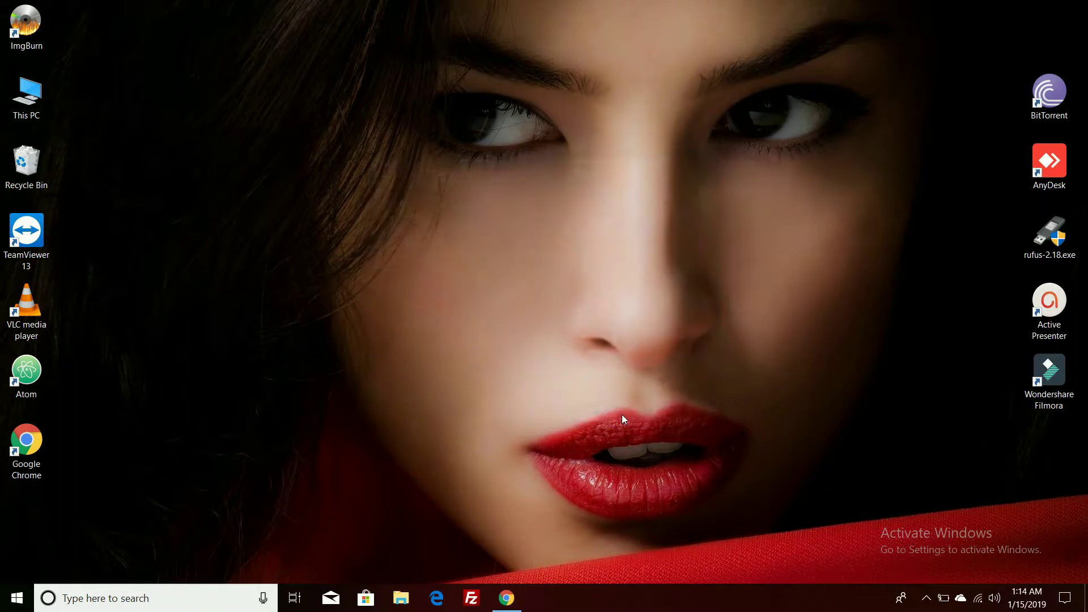
pyautogui.click(39, 47)
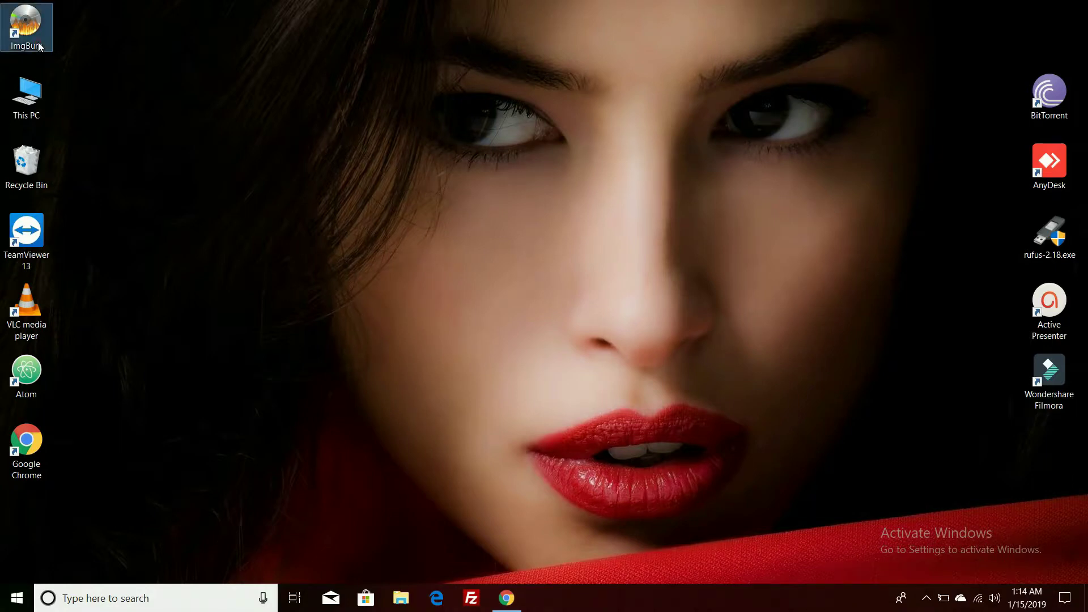
pyautogui.doubleClick(39, 46)
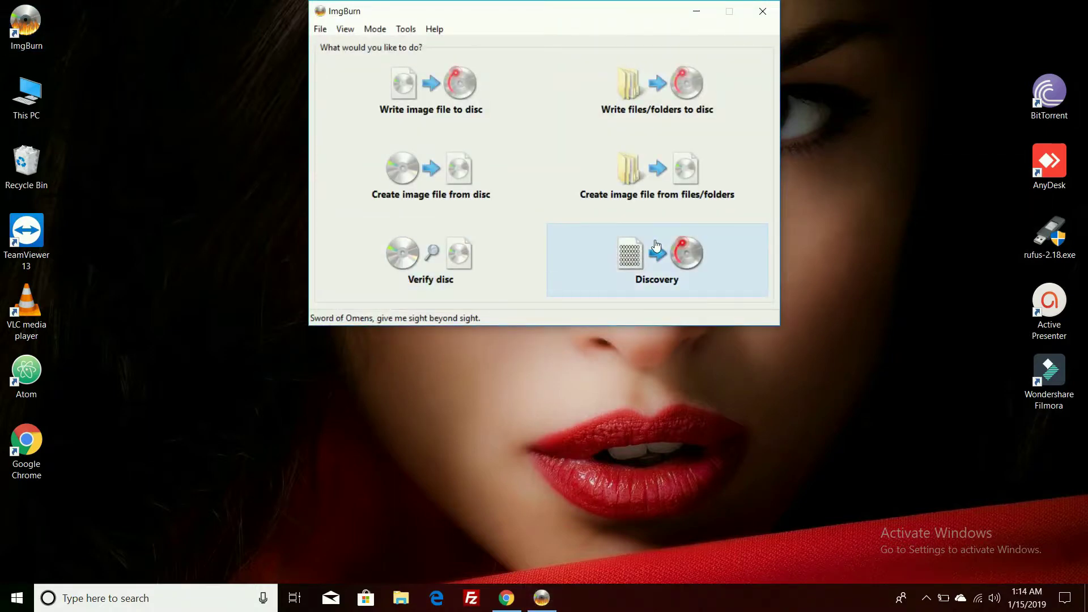
# Step: Choose 'Create image file from files/folders' and add H:\OS\Window 10 as the source
pyautogui.click(674, 201)
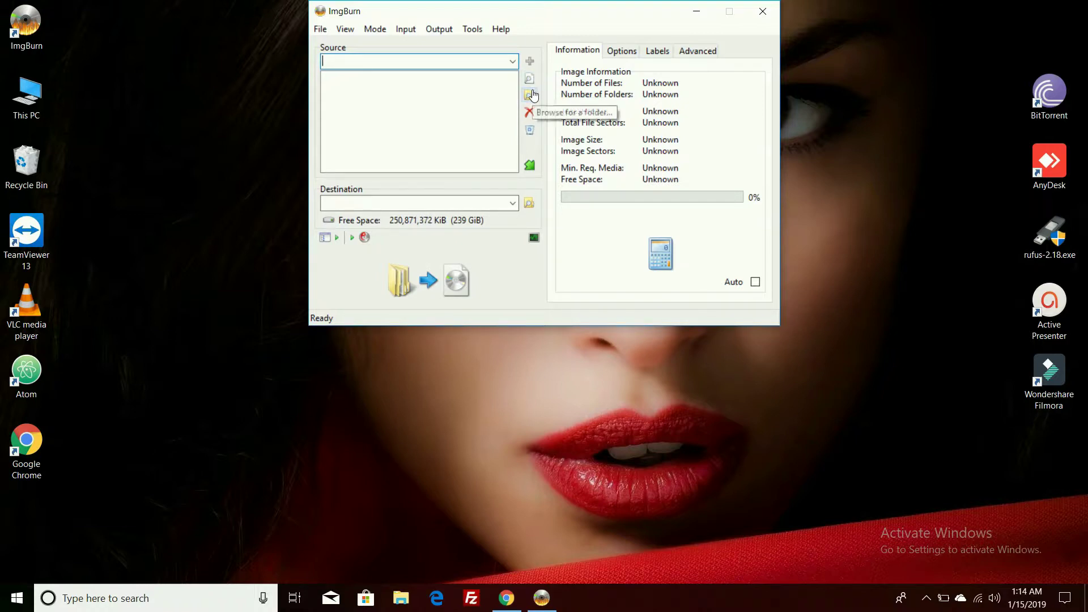
pyautogui.click(530, 94)
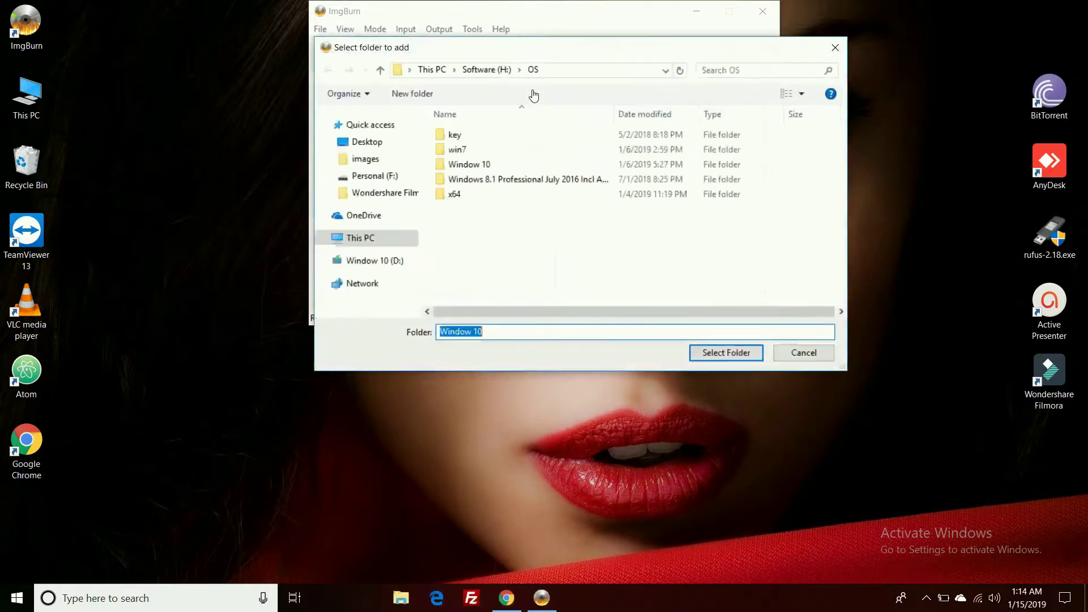
pyautogui.click(485, 165)
pyautogui.doubleClick(485, 164)
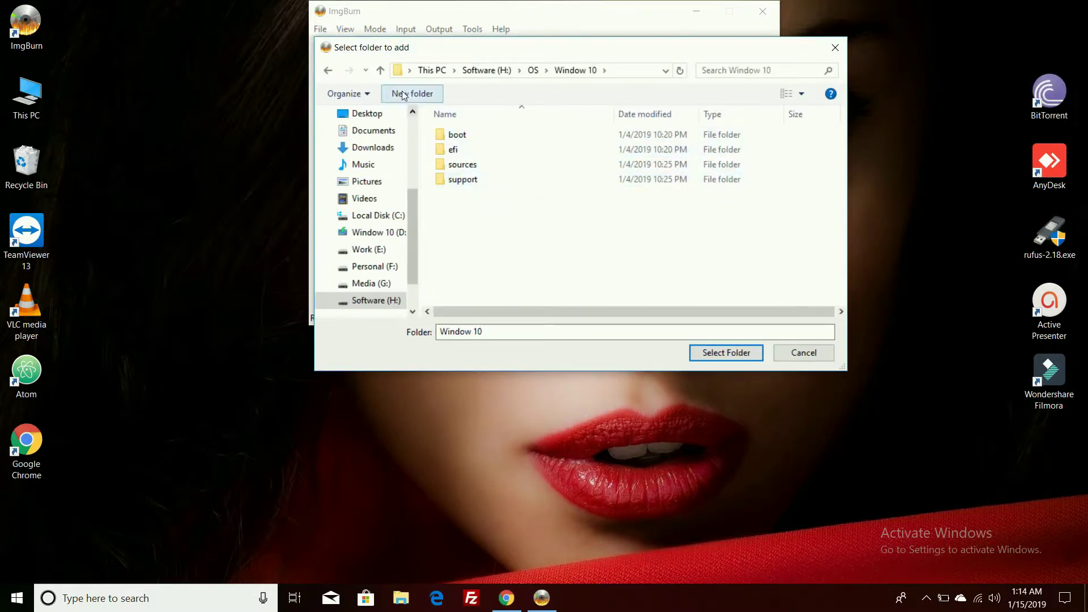
pyautogui.click(383, 71)
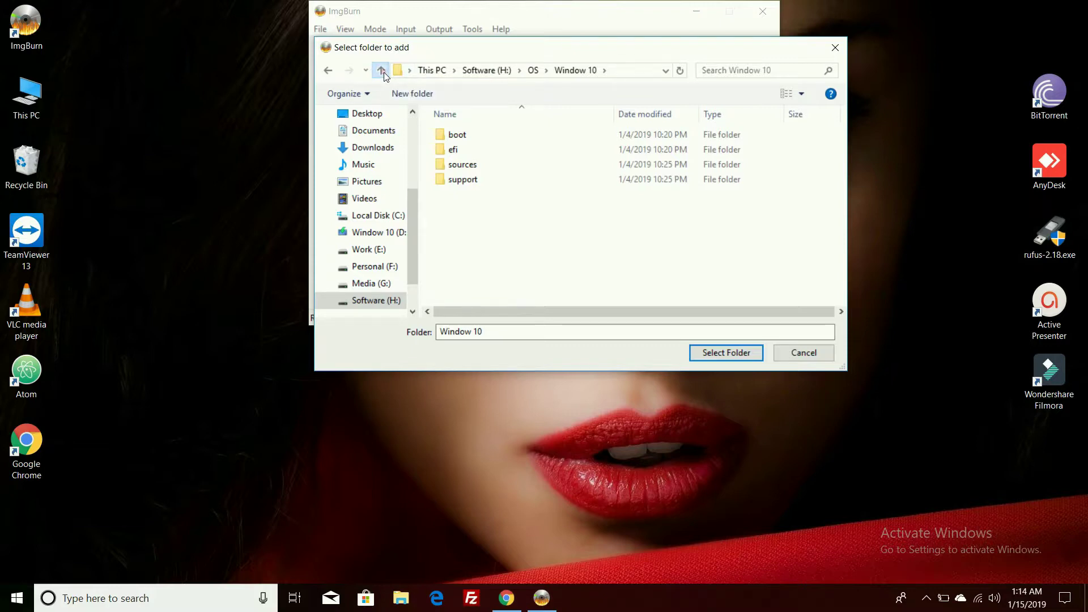
pyautogui.click(474, 164)
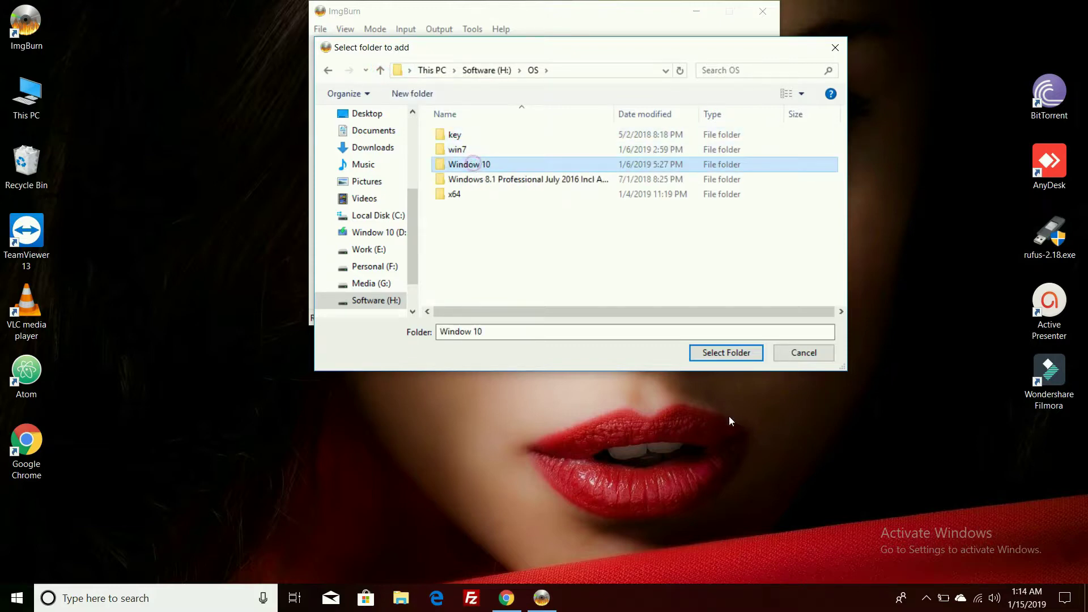
pyautogui.click(705, 355)
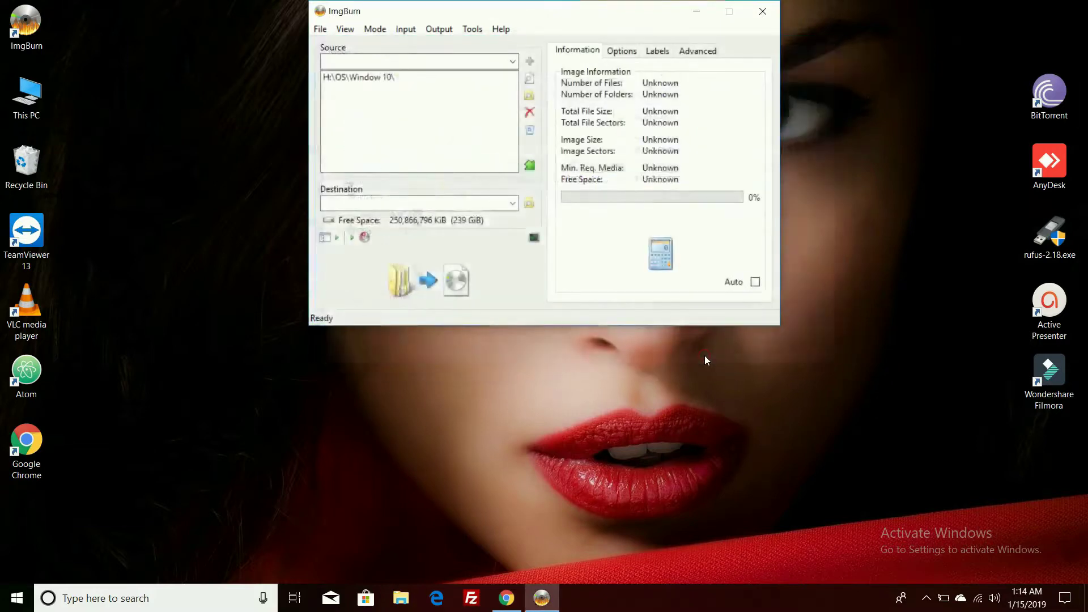
# Step: Set the destination to Window 10.iso on the Desktop and start the build
pyautogui.click(528, 205)
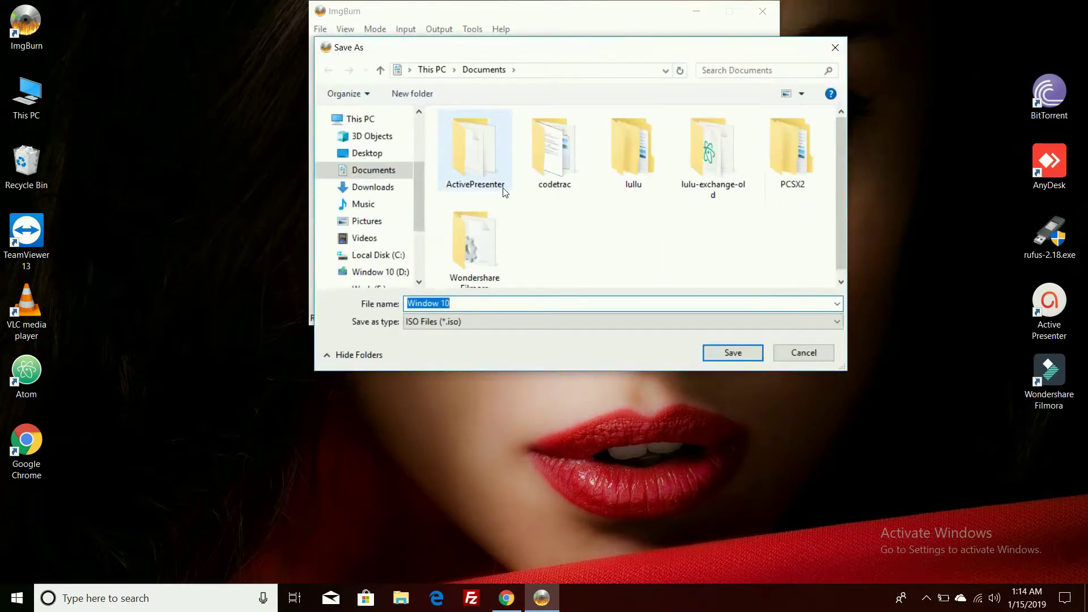
pyautogui.click(381, 158)
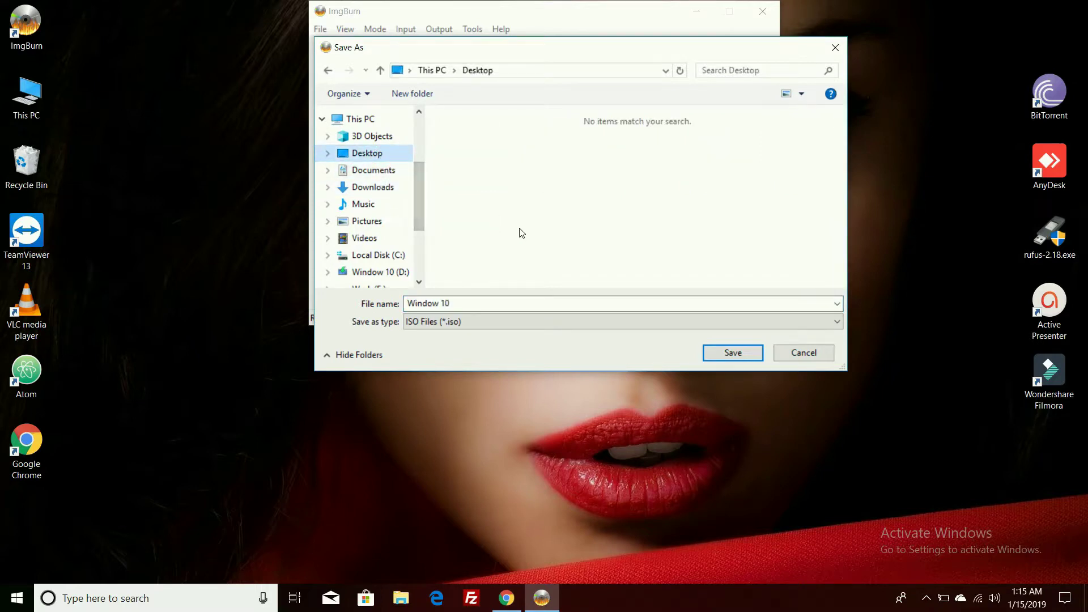
pyautogui.click(716, 352)
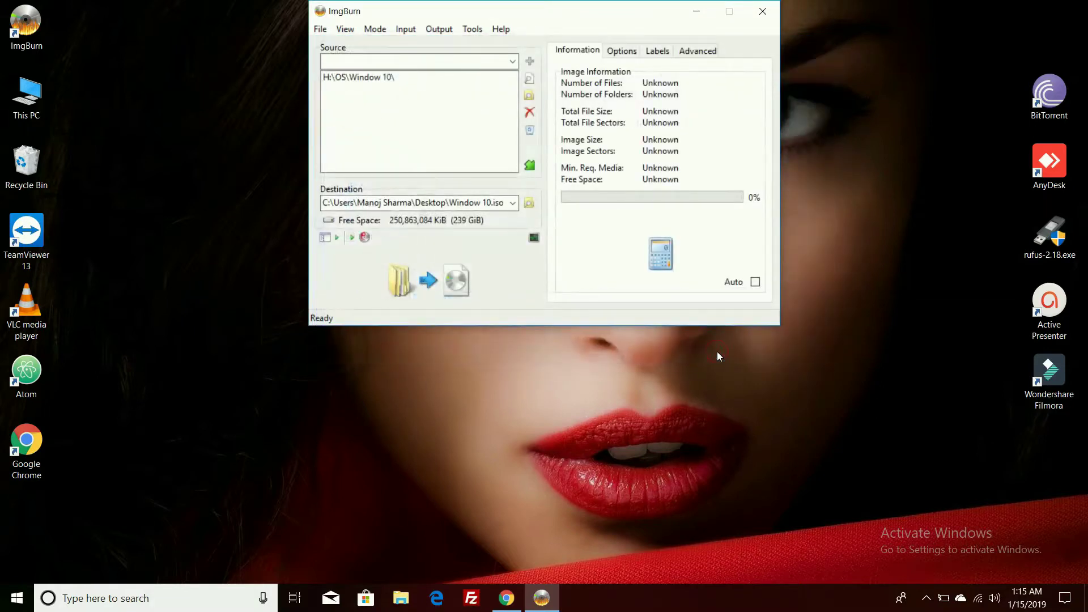
pyautogui.click(451, 291)
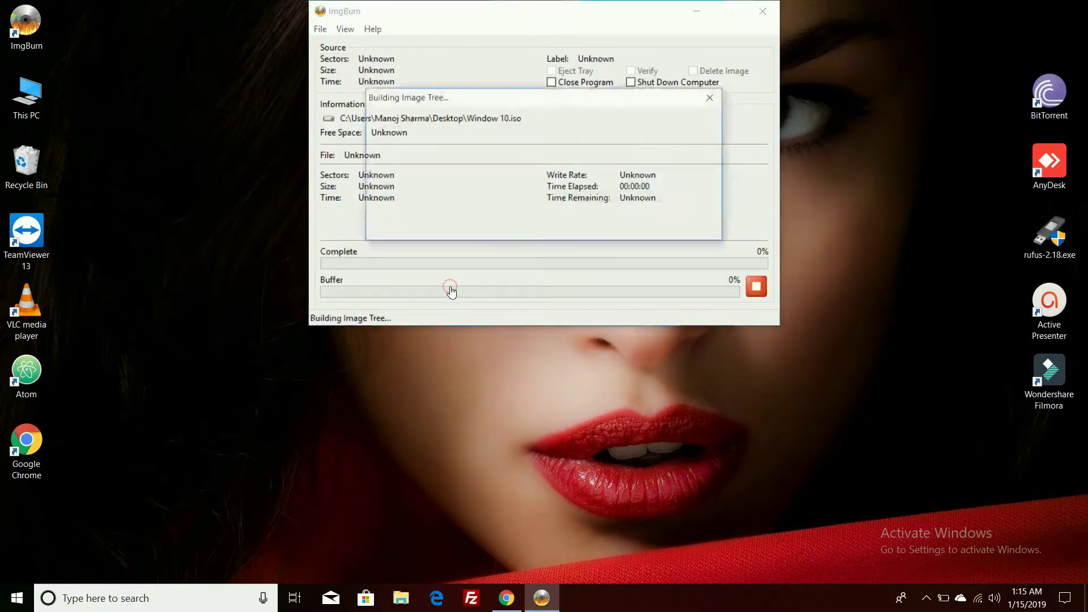
# Step: Accept the bootable warning, the Window 10 volume label and the summary to begin writing
pyautogui.click(594, 381)
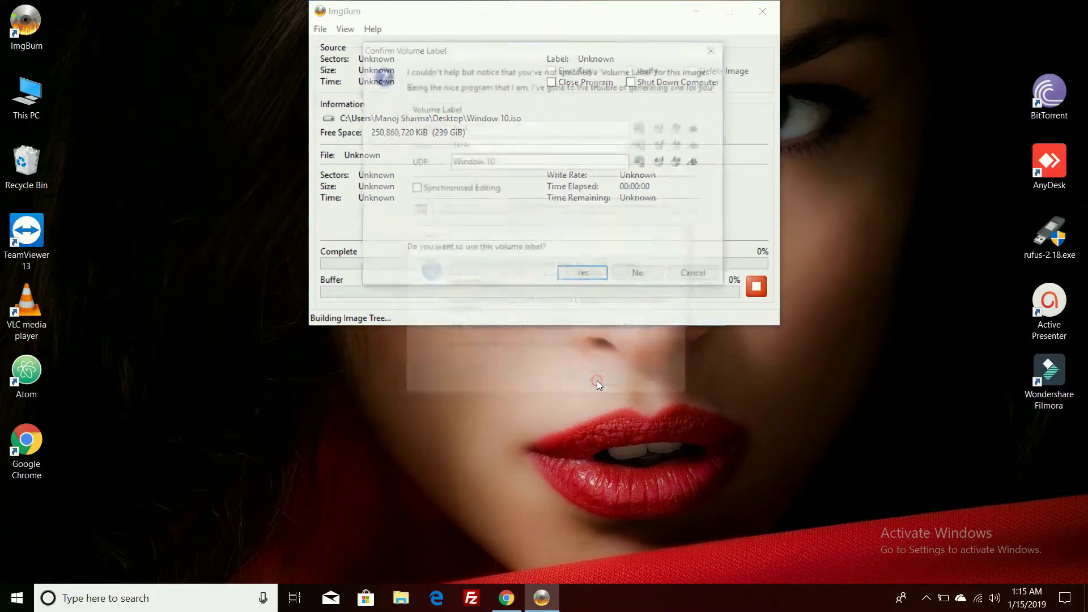
pyautogui.click(582, 276)
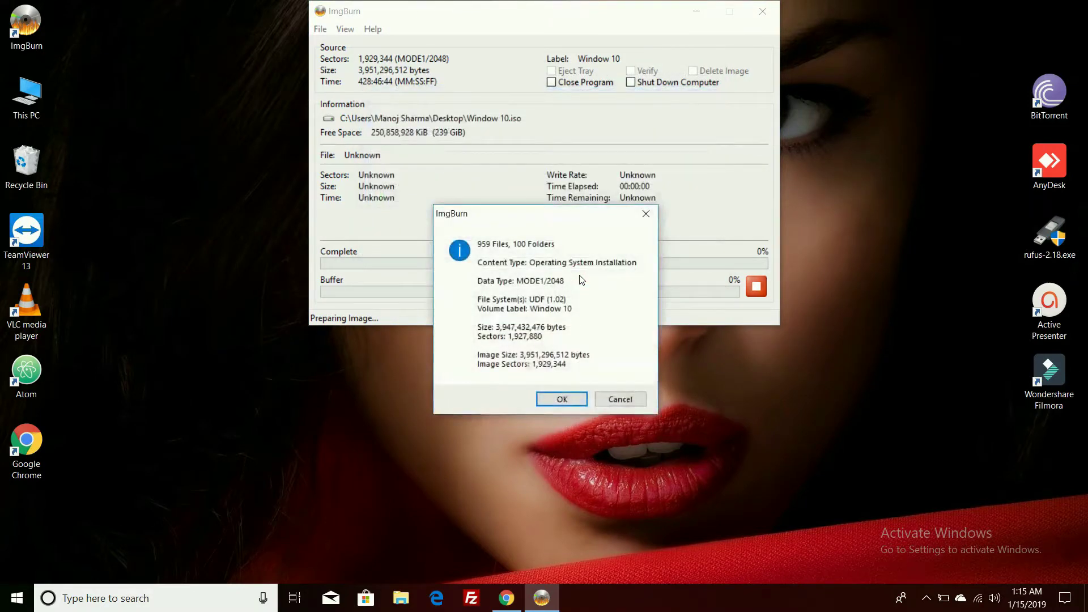
pyautogui.click(559, 399)
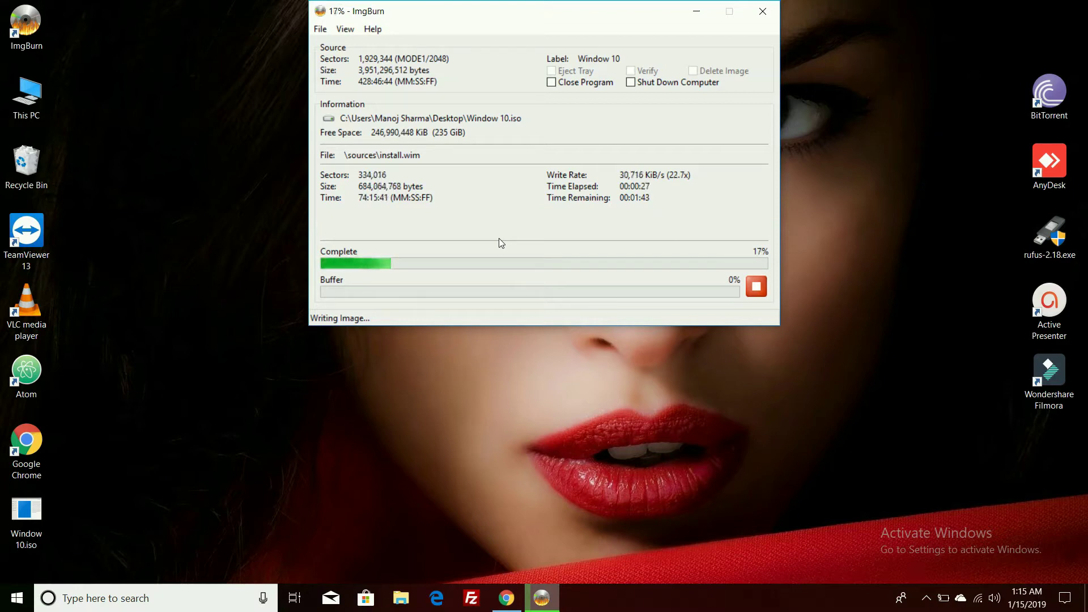
pyautogui.click(926, 598)
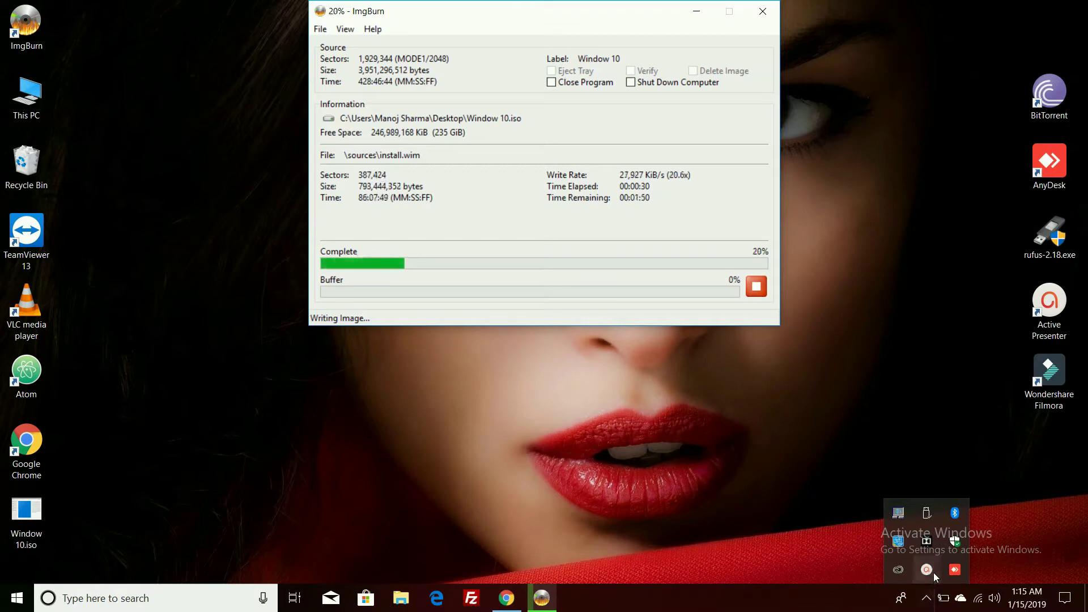
pyautogui.click(933, 572)
pyautogui.click(1013, 563)
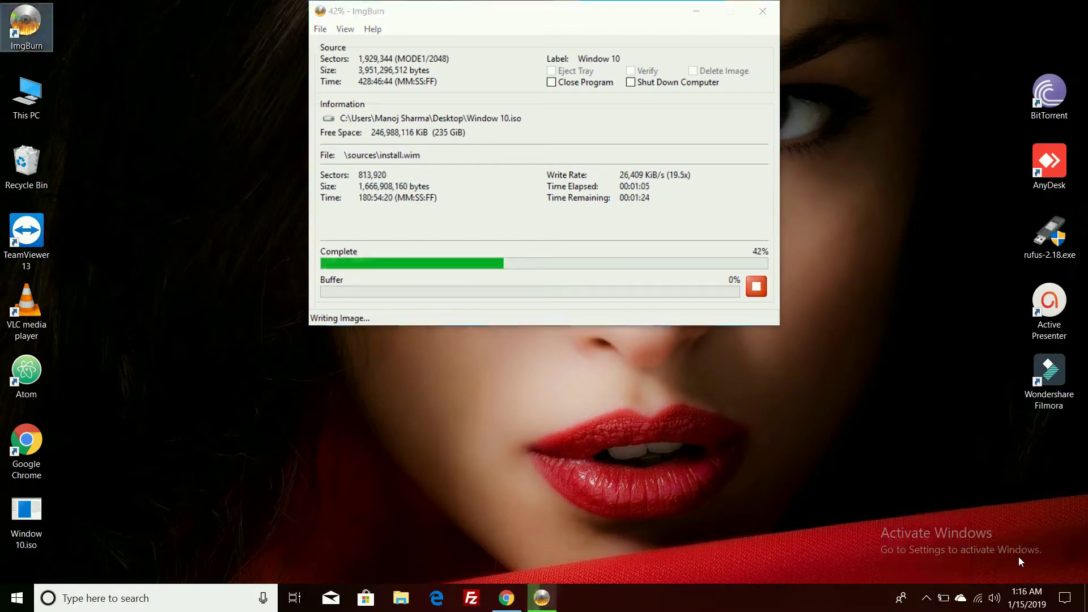